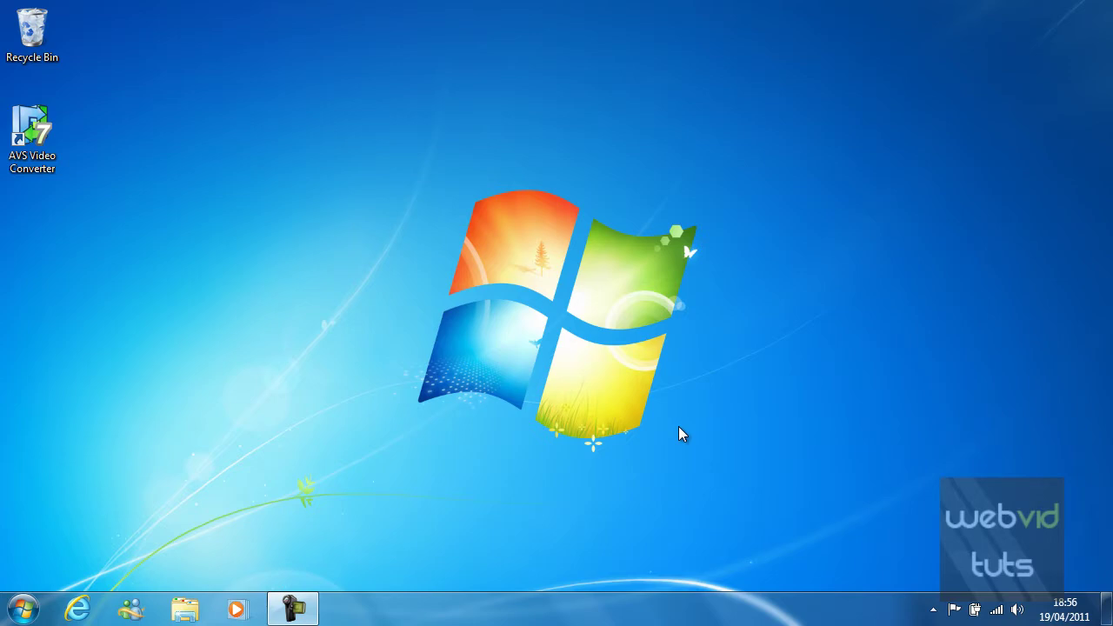
Open the gadget gallery from the desktop menu and close the avast gadget
right_click(370, 197)
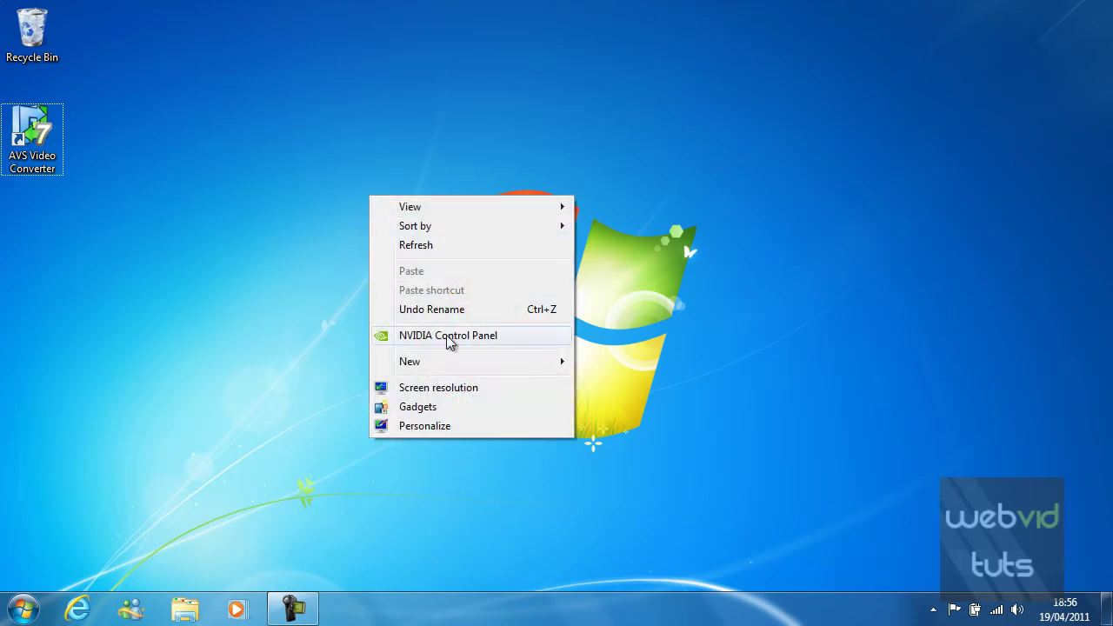
left_click(448, 406)
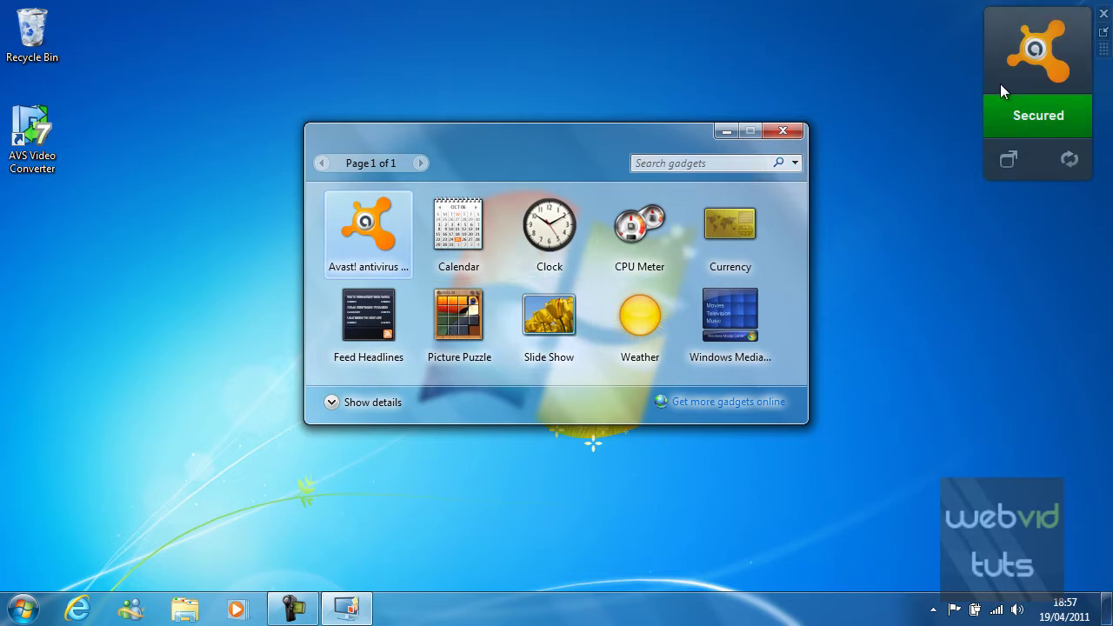
mouse_move(1038, 52)
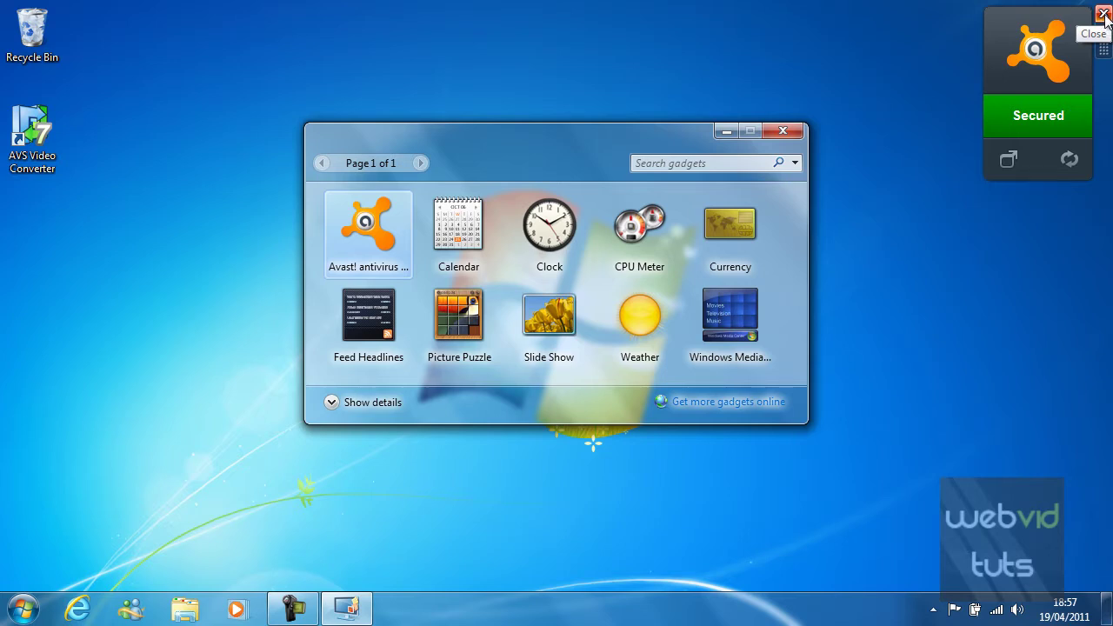
left_click(1103, 14)
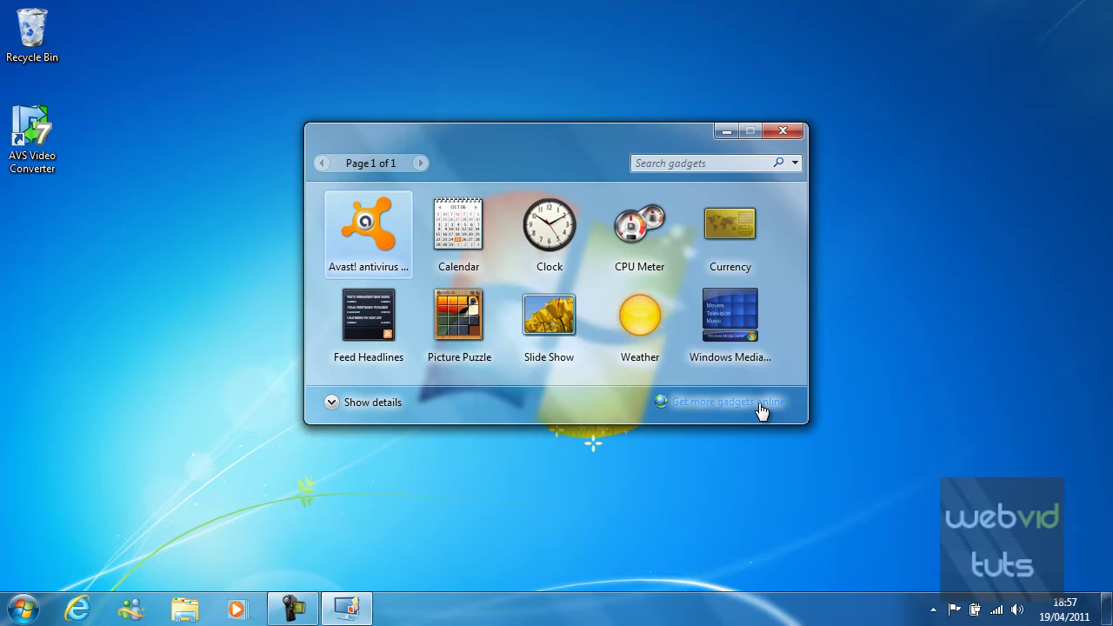
Go to 'Get more gadgets online', scroll to Top rated, and open Google Gadget's page
left_click(760, 403)
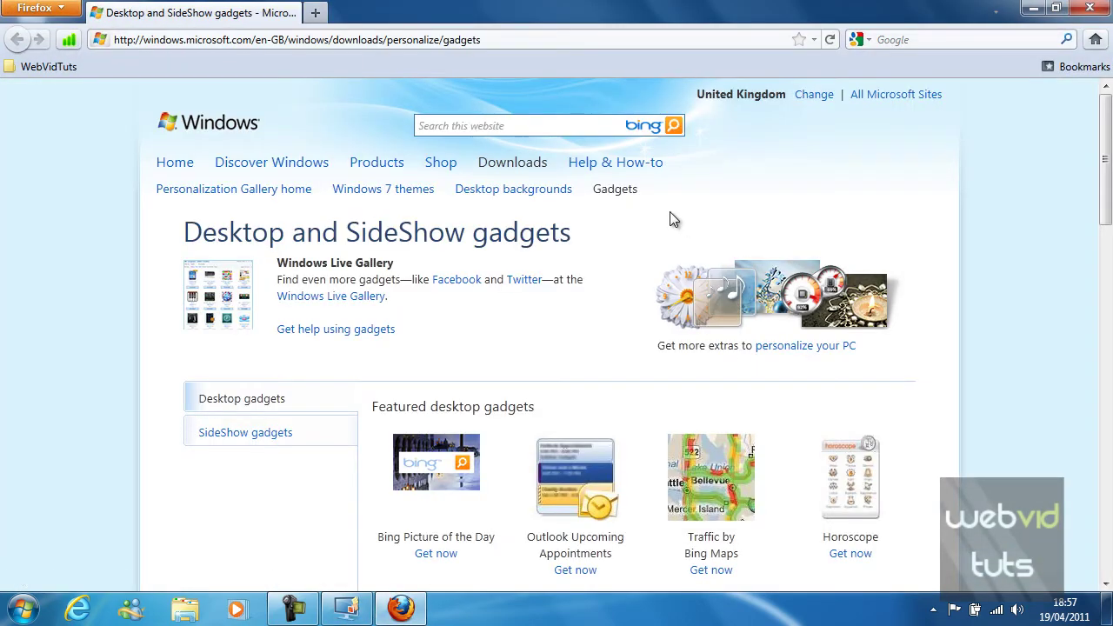
scroll(513, 192, "down", 2)
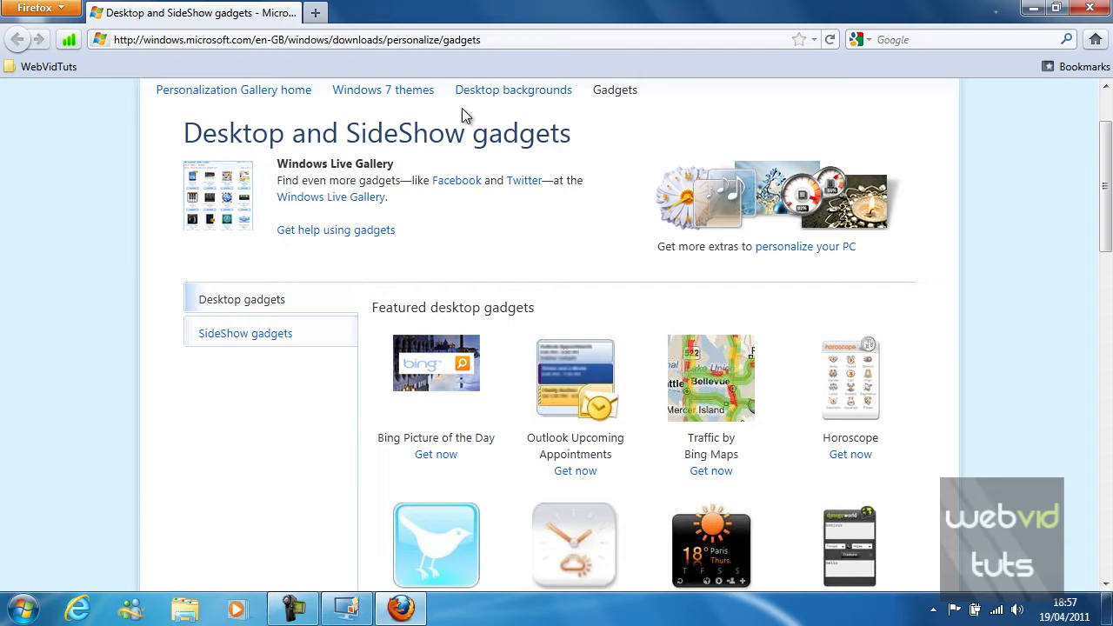
scroll(479, 122, "up", 2)
scroll(400, 382, "down", 2)
scroll(526, 287, "down", 4)
scroll(526, 288, "down", 2)
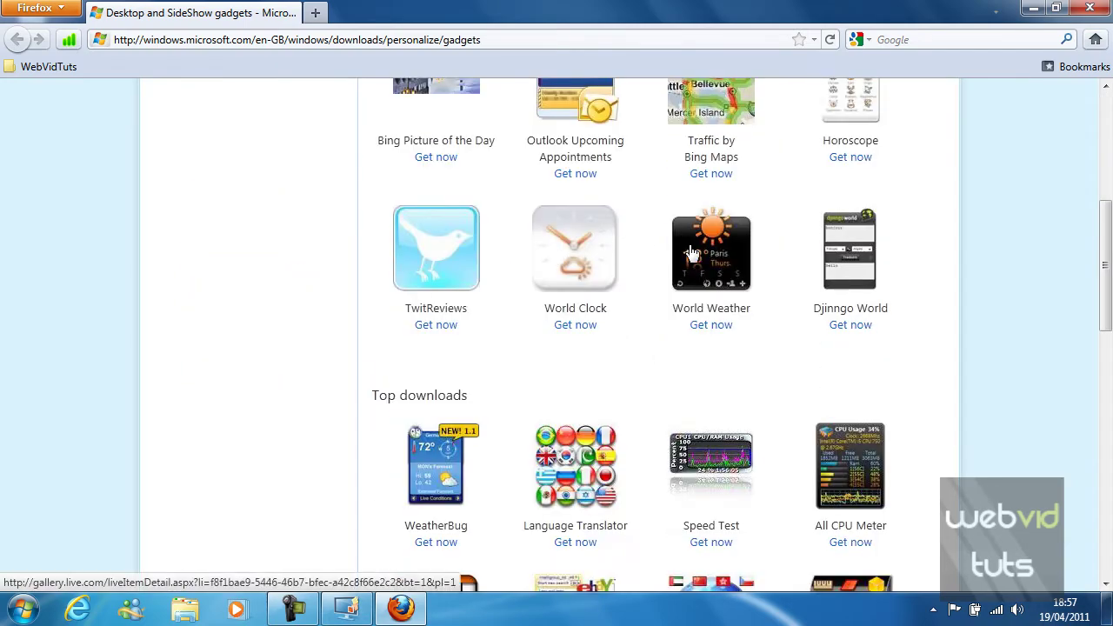
scroll(668, 352, "down", 2)
scroll(713, 348, "down", 2)
scroll(716, 344, "down", 4)
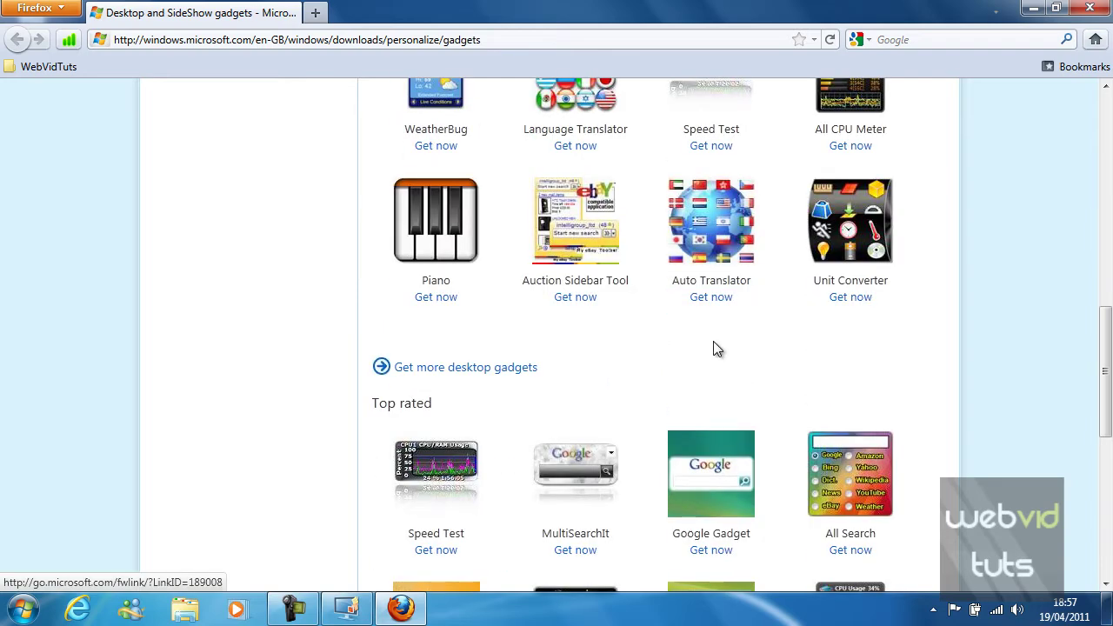
scroll(716, 340, "down", 2)
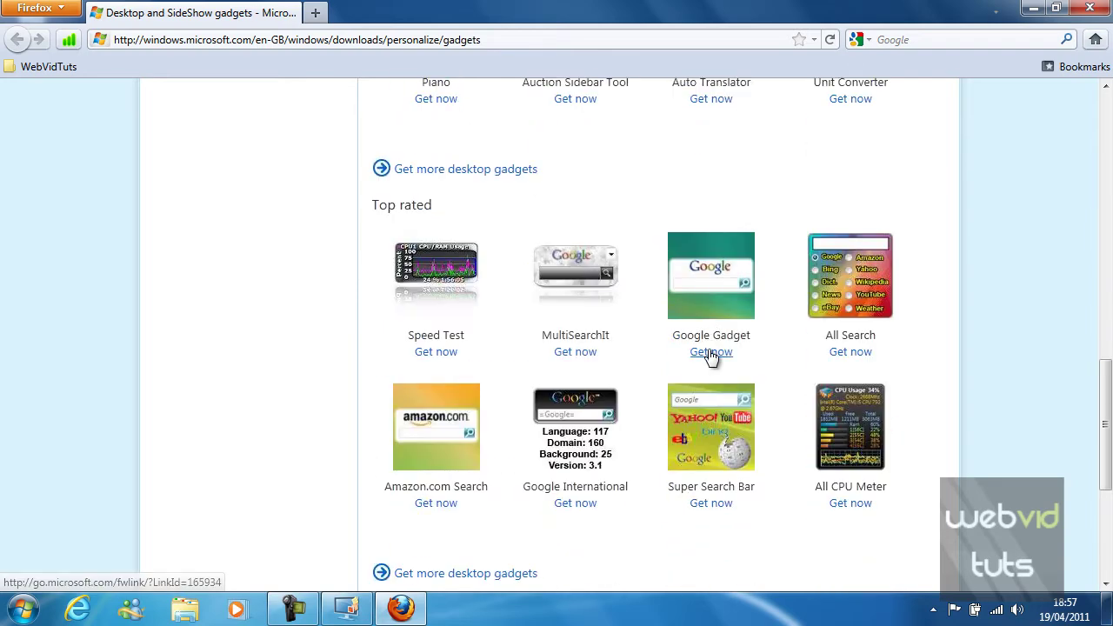
left_click(713, 362)
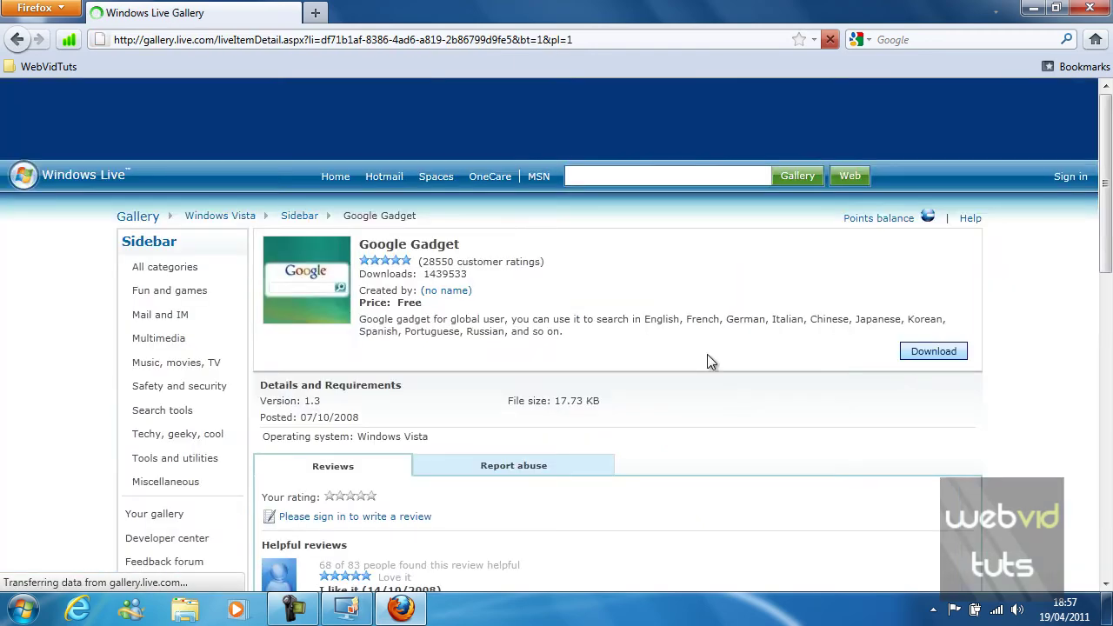
scroll(660, 341, "down", 2)
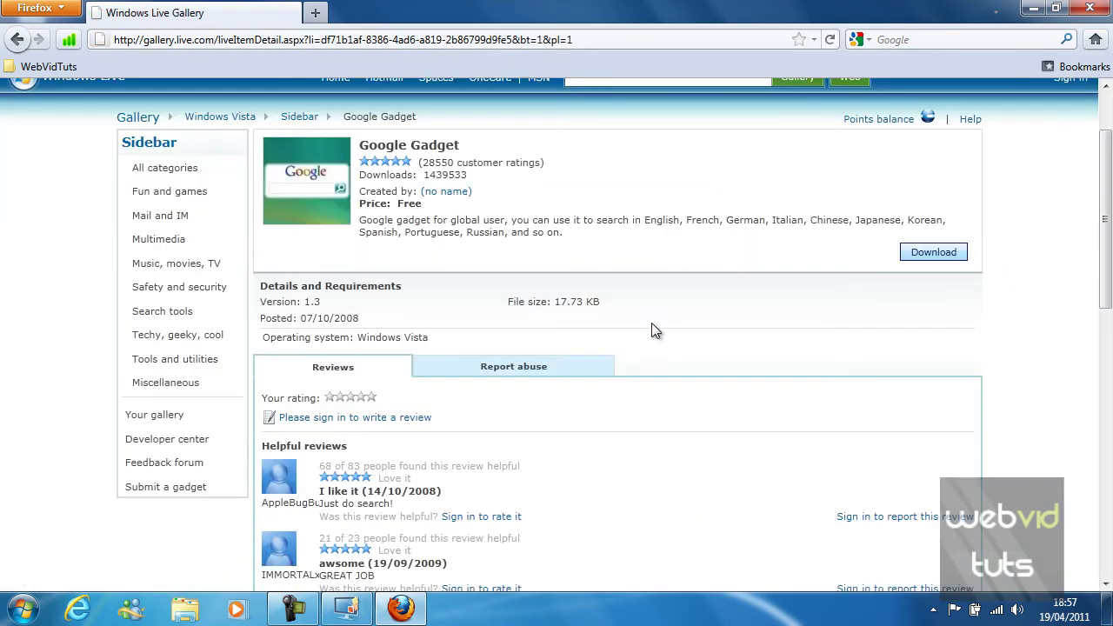
Download and install the Google Gadget, approving the security prompts, then restore the browser window
left_click(908, 253)
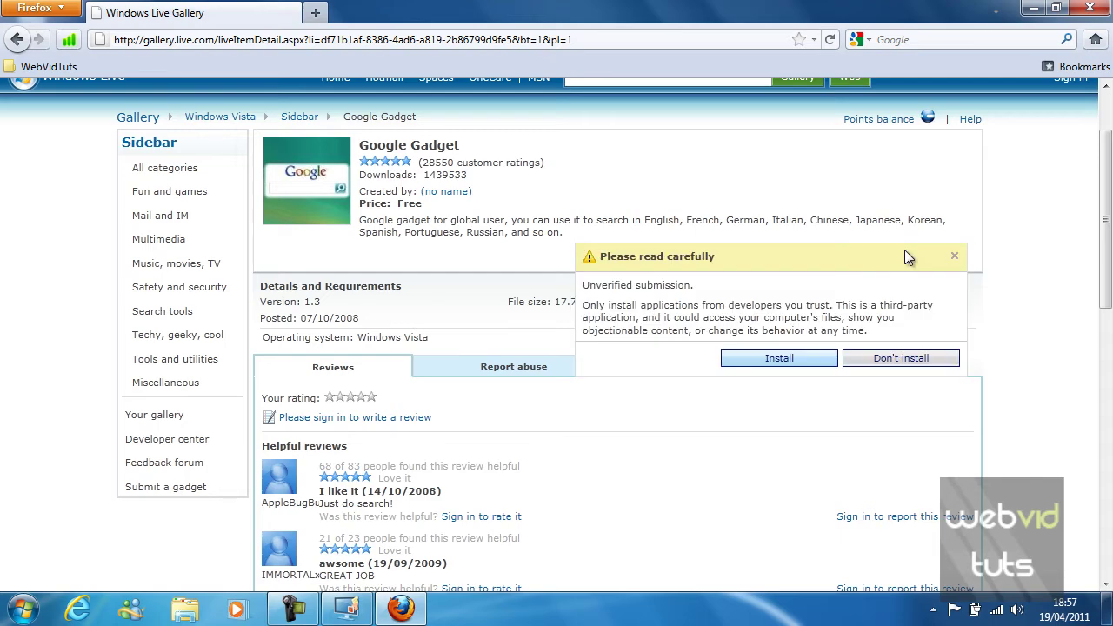
left_click(793, 357)
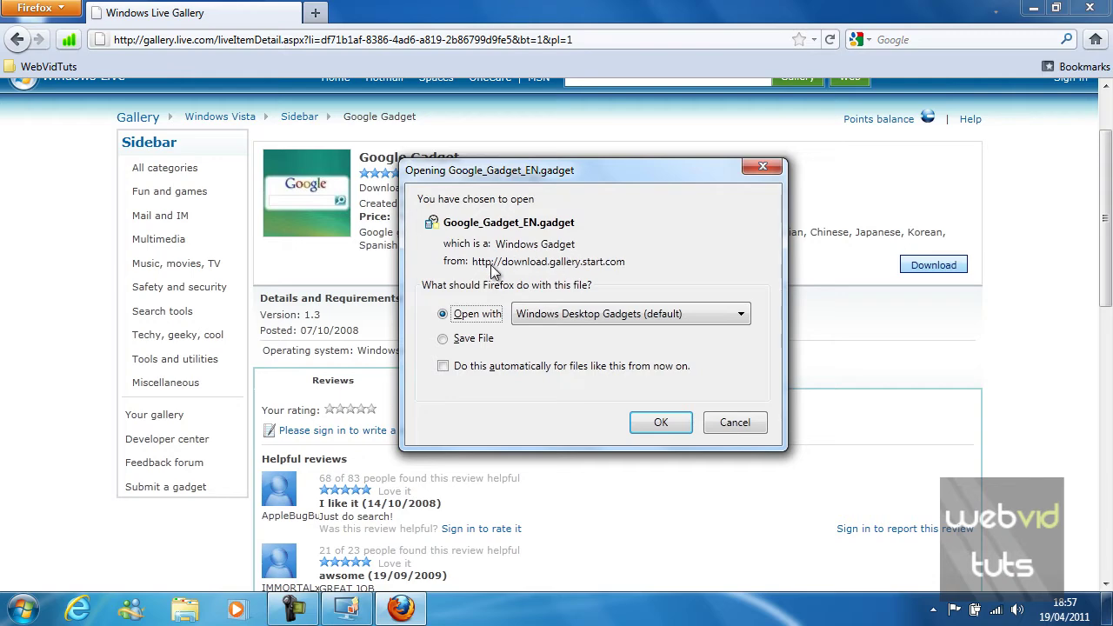
left_click(662, 422)
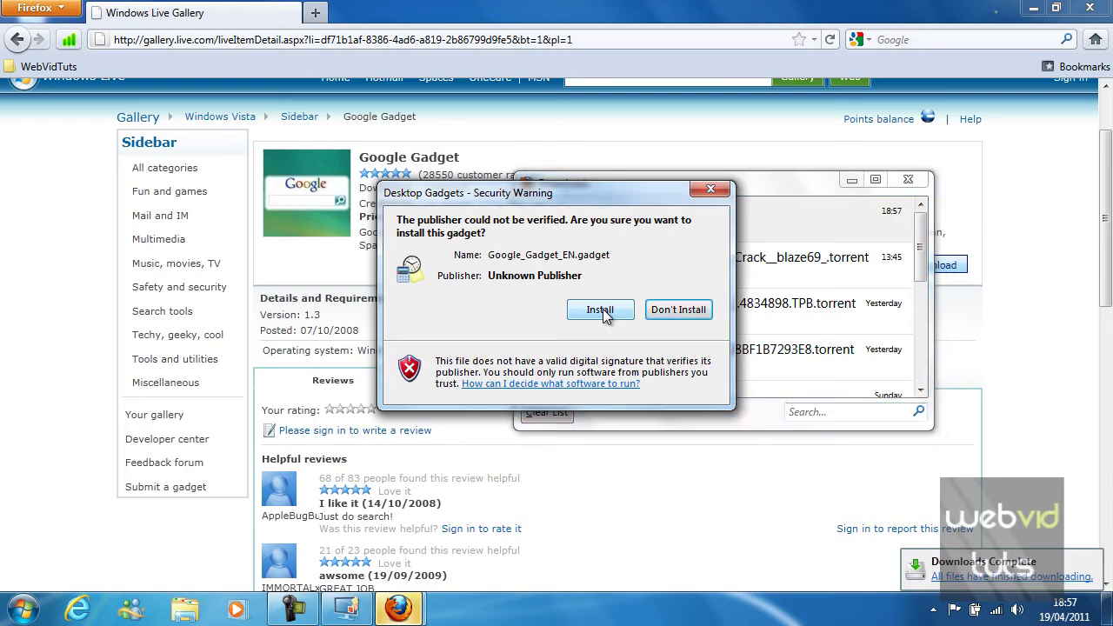
left_click(605, 313)
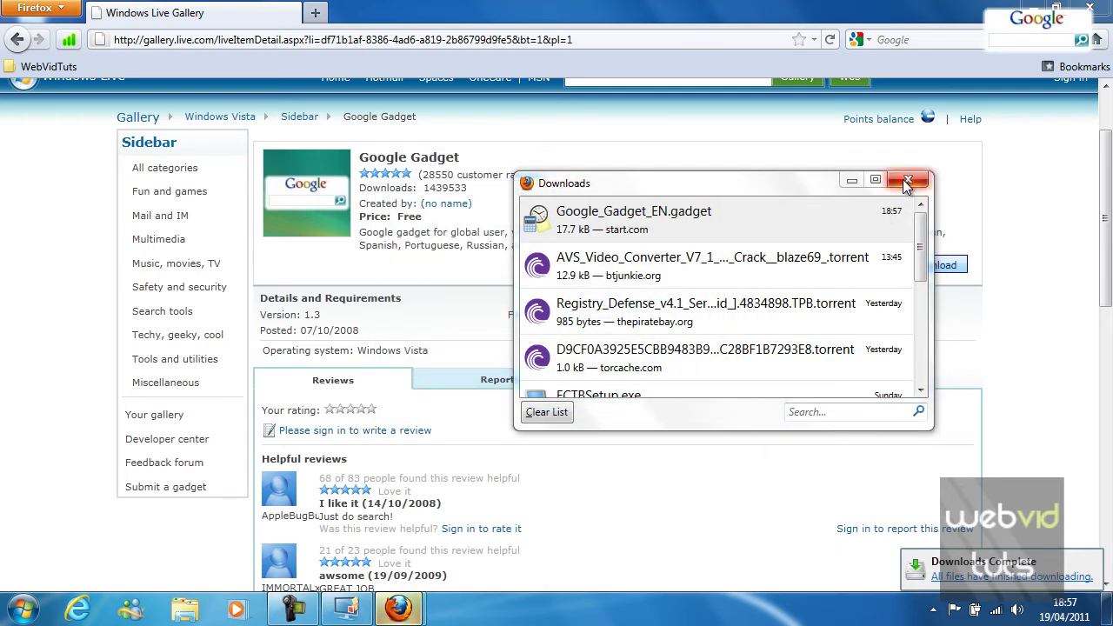
left_click(908, 180)
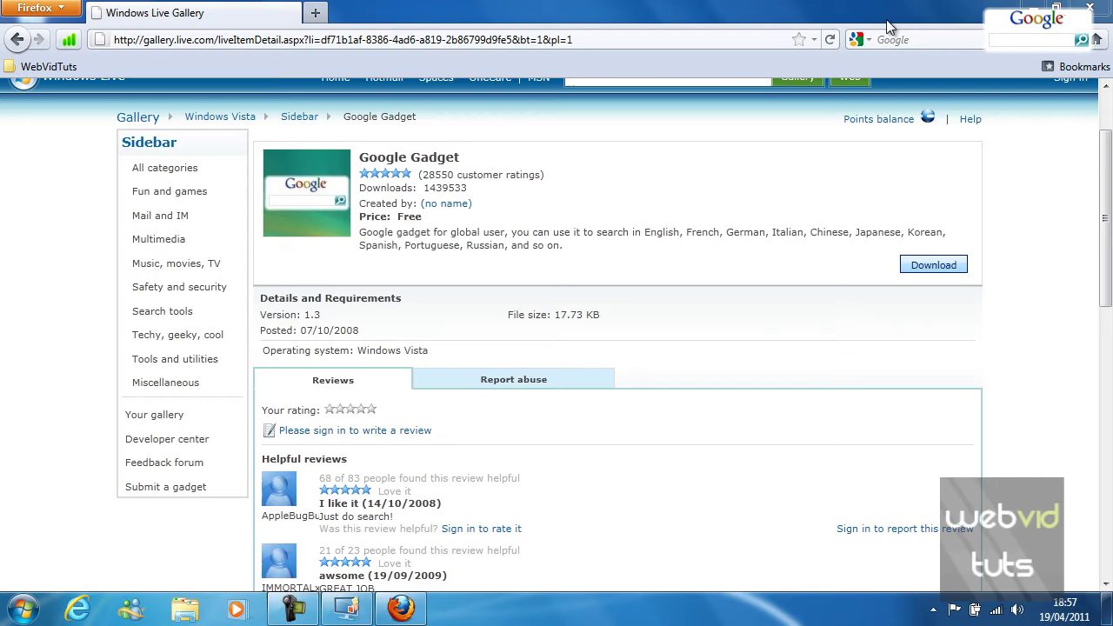
double_click(887, 12)
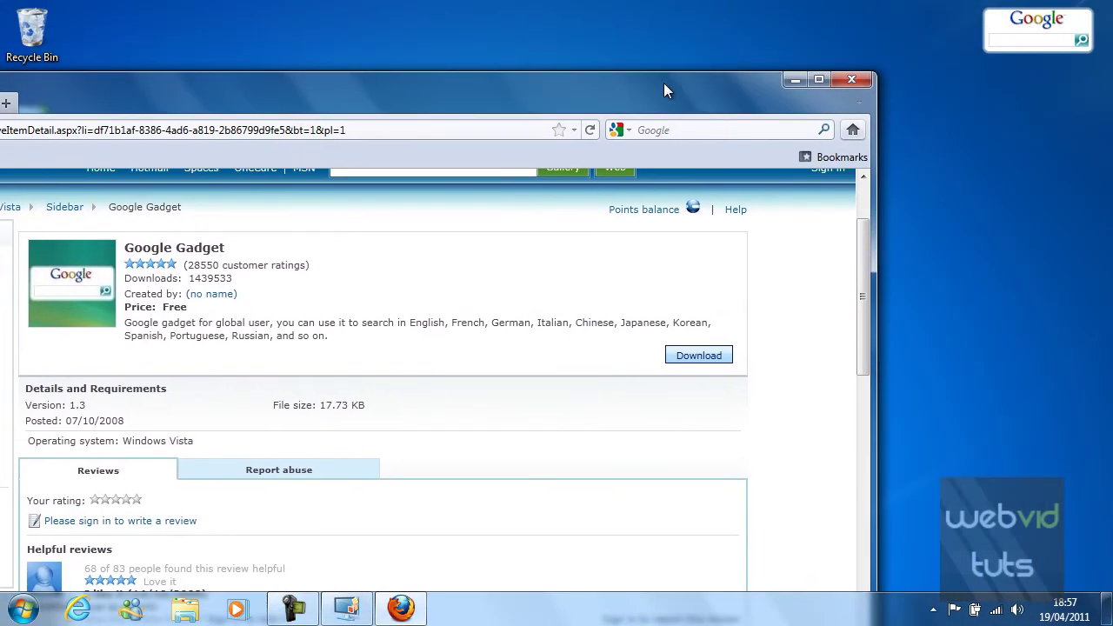
Close the browser and switch the Google gadget to Large size, then back to Small
left_click(852, 78)
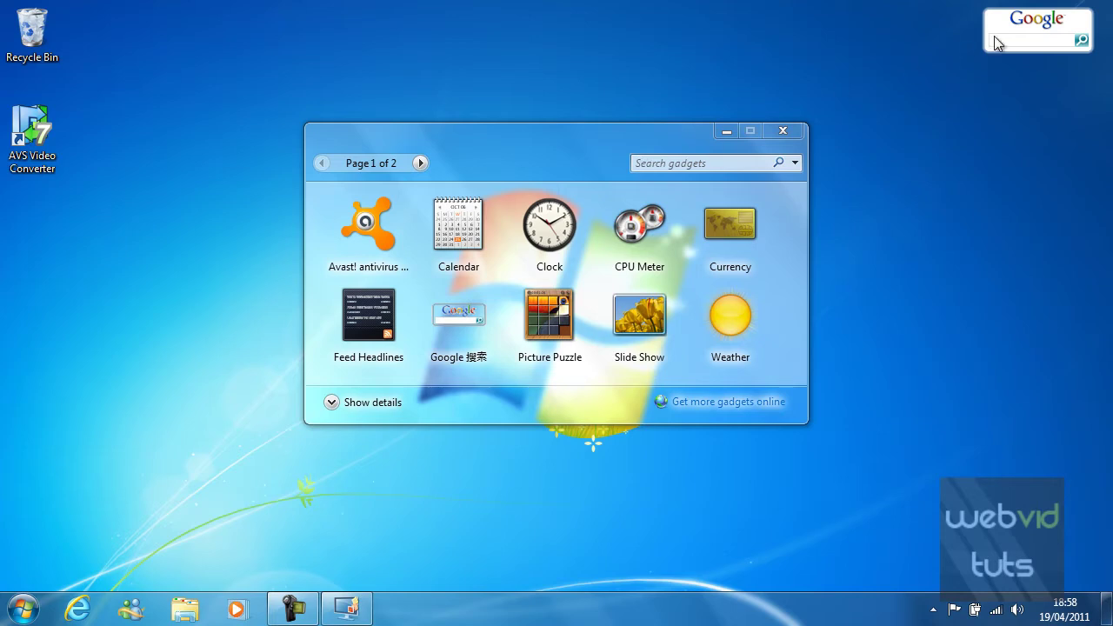
mouse_move(1037, 29)
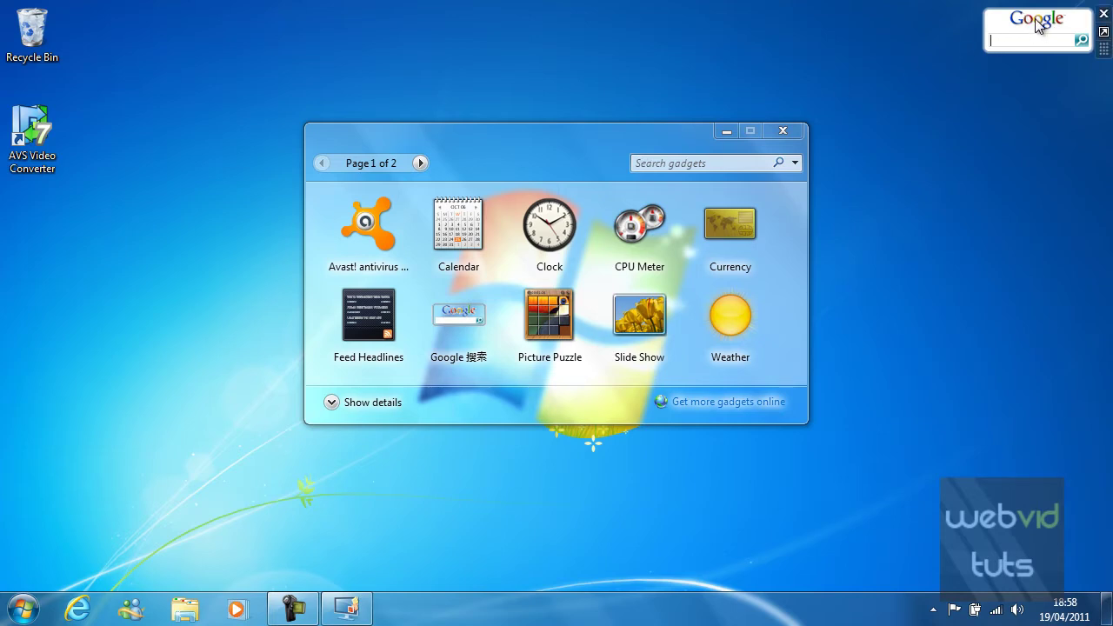
right_click(1036, 25)
mouse_move(1009, 82)
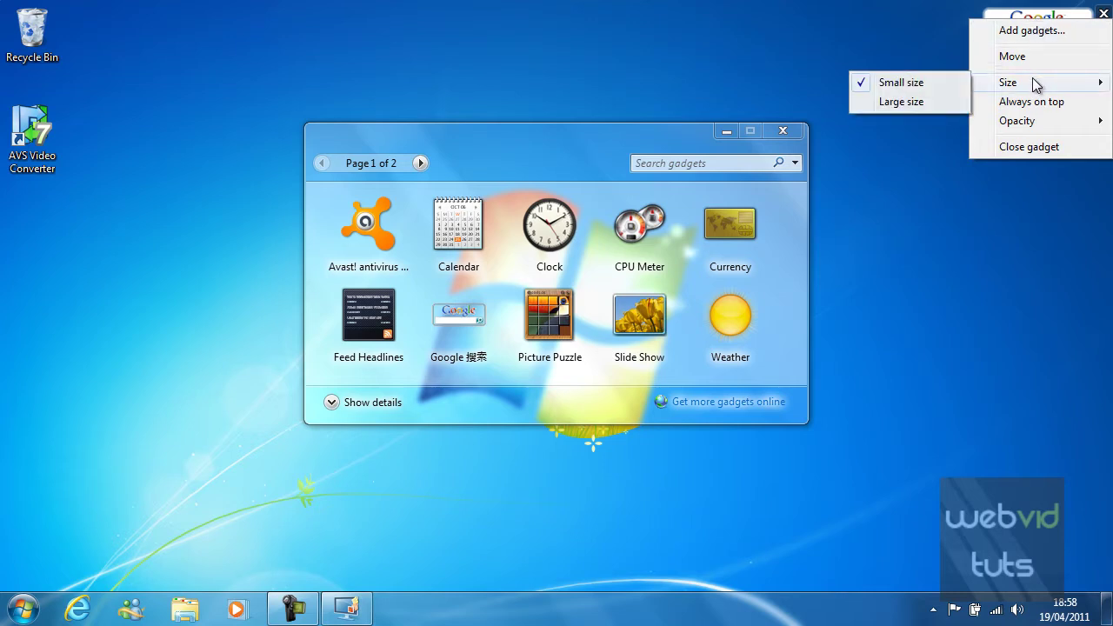
left_click(927, 102)
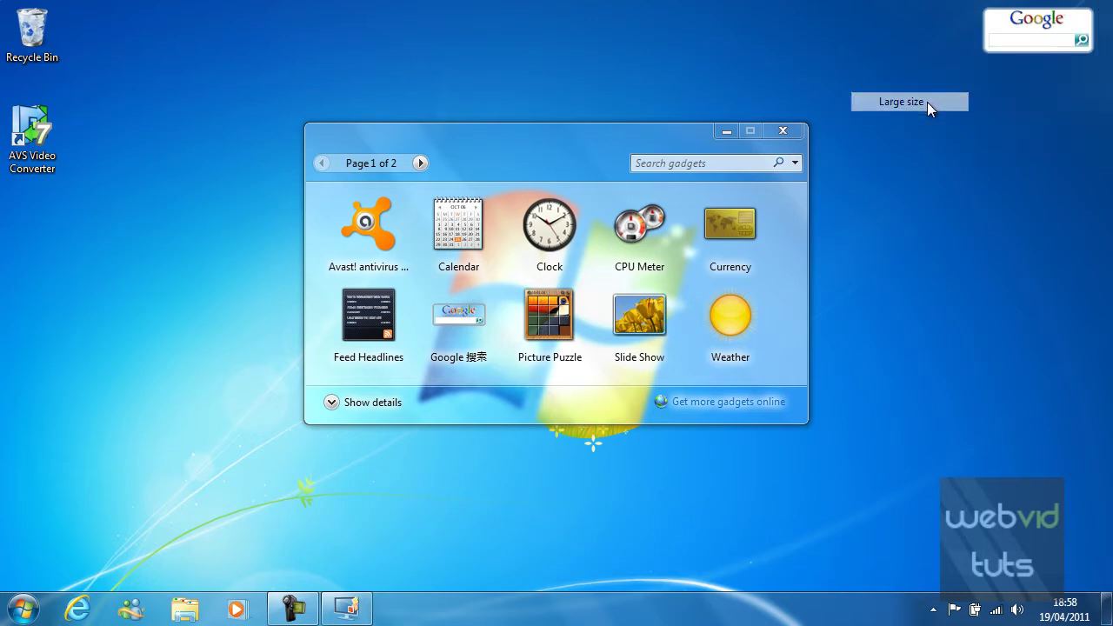
right_click(963, 27)
mouse_move(1001, 90)
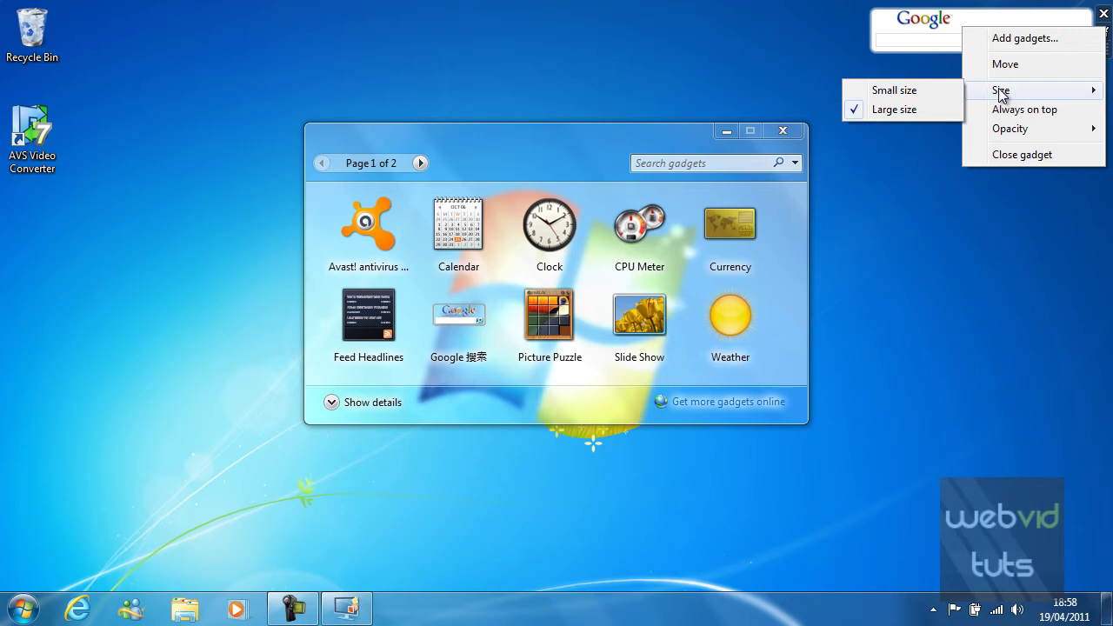
left_click(929, 89)
Set the Google gadget to Always on top
right_click(1033, 32)
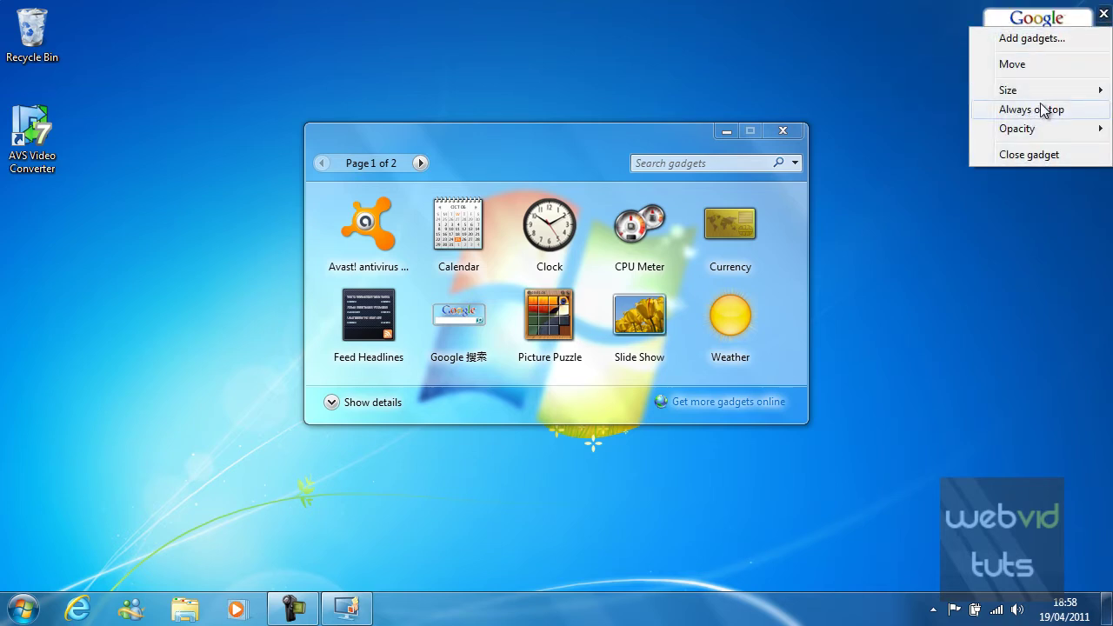
left_click(1032, 110)
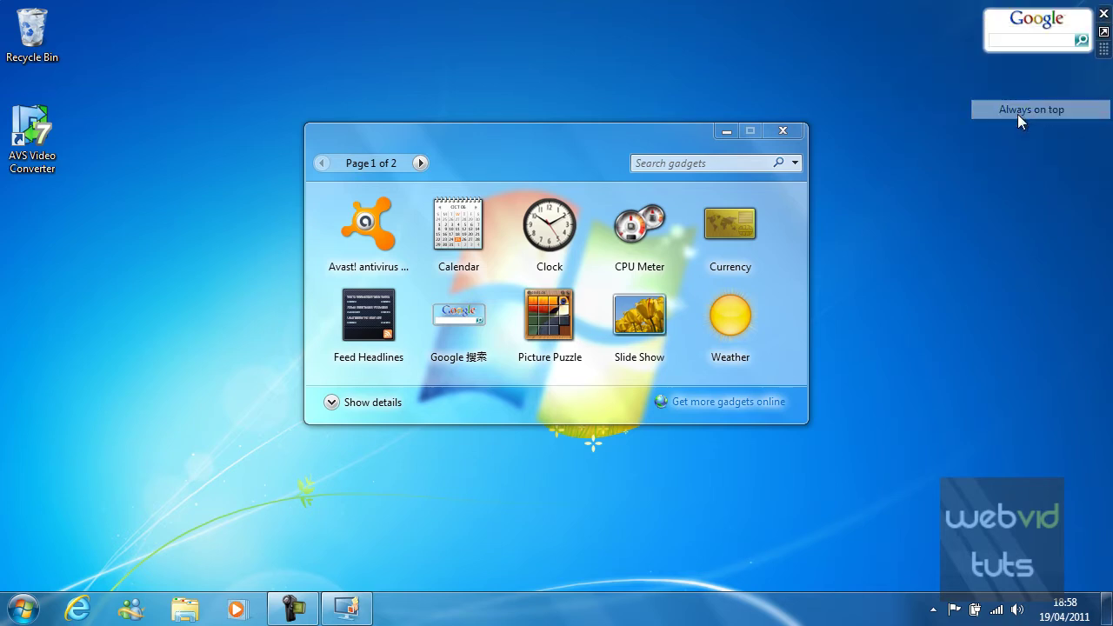
left_click(22, 609)
Launch Notepad and set the Google gadget's opacity to 60%
left_click(111, 198)
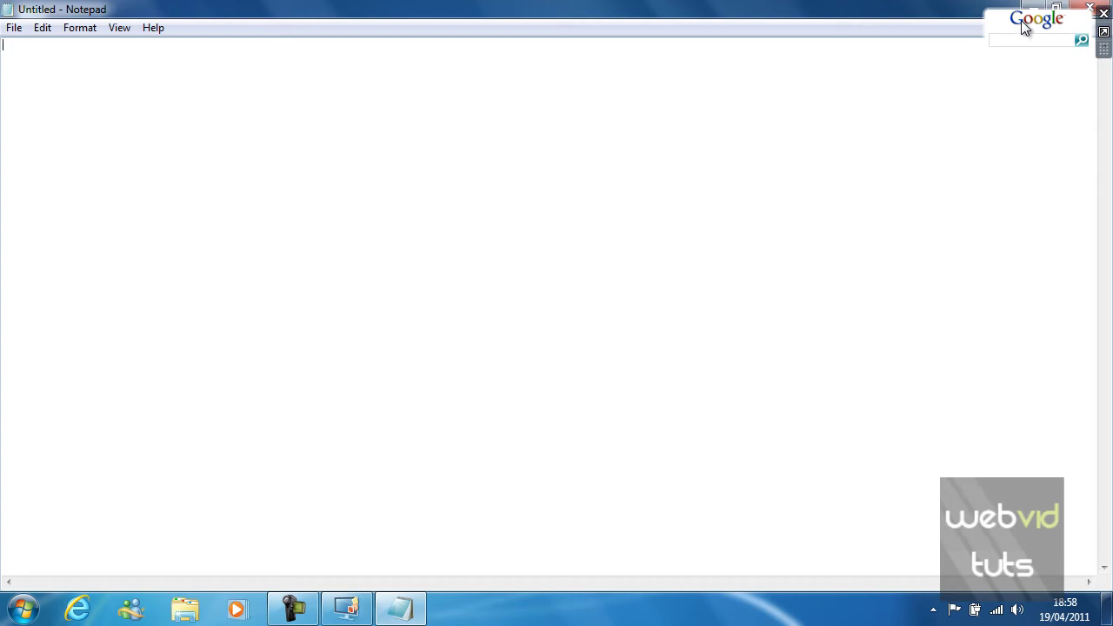
right_click(1024, 28)
mouse_move(1017, 123)
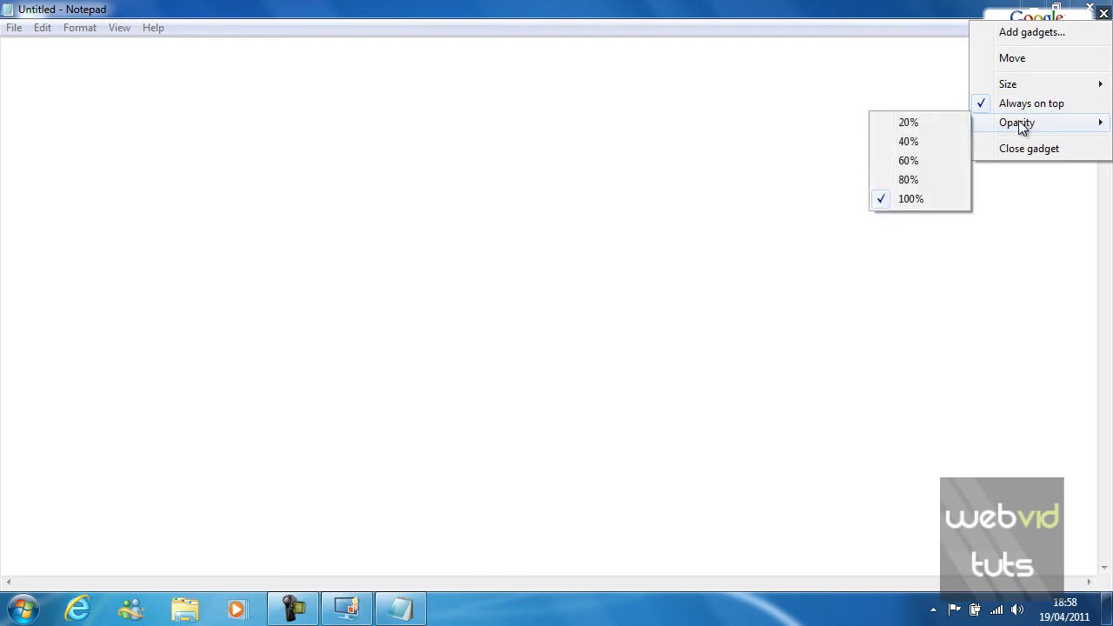
left_click(924, 161)
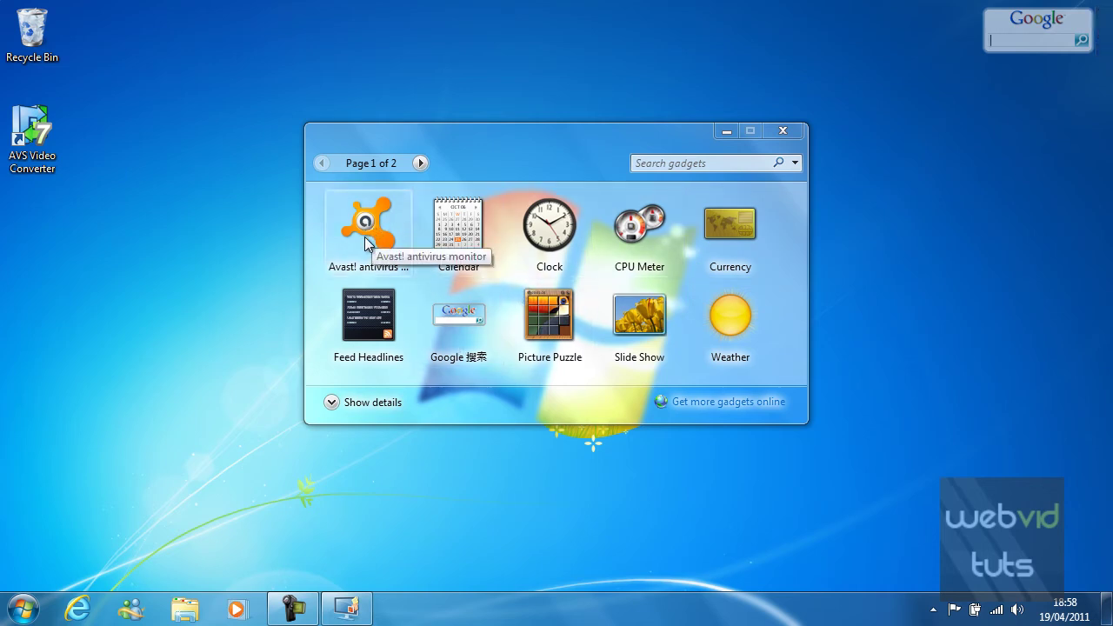
left_click_drag(370, 238, 602, 68)
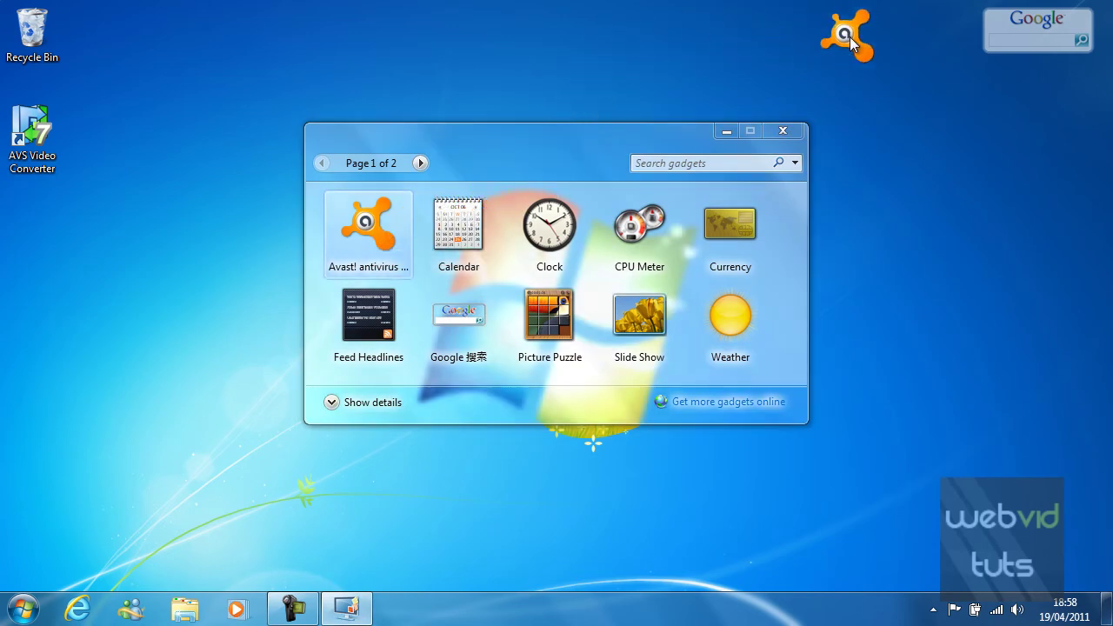
mouse_move(850, 37)
left_mouse_down()
mouse_move(1022, 149)
mouse_move(1035, 278)
mouse_move(83, 170)
mouse_move(83, 336)
mouse_move(919, 330)
mouse_move(1055, 339)
mouse_move(899, 361)
mouse_move(856, 465)
mouse_move(883, 427)
mouse_move(897, 426)
mouse_move(569, 473)
mouse_move(257, 429)
mouse_move(1112, 203)
mouse_move(1009, 115)
mouse_move(1047, 96)
left_mouse_up()
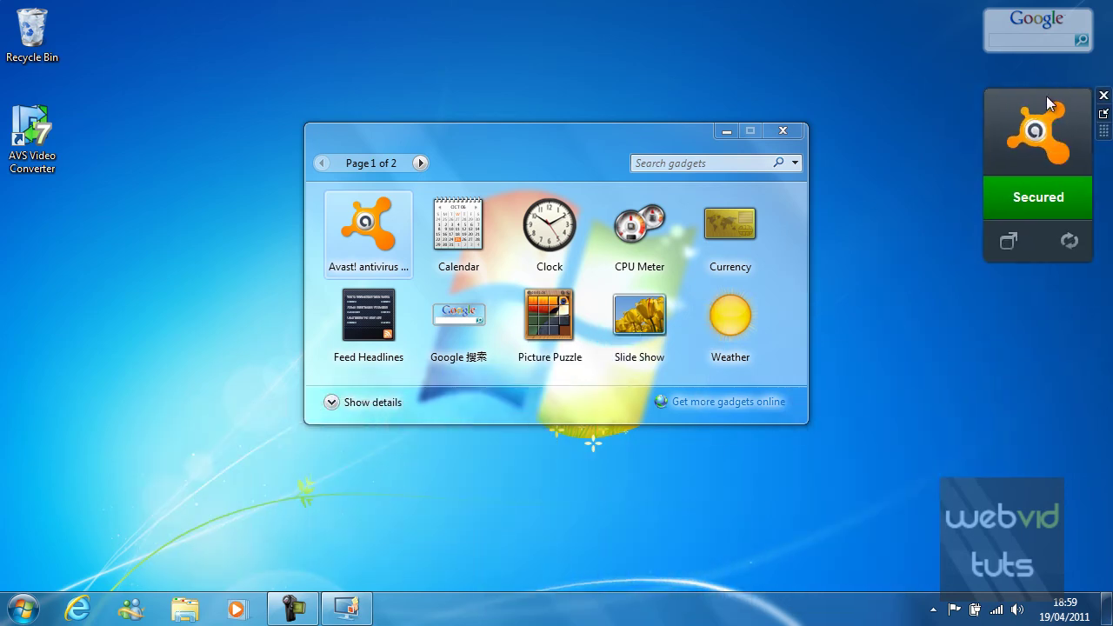
left_click(1104, 95)
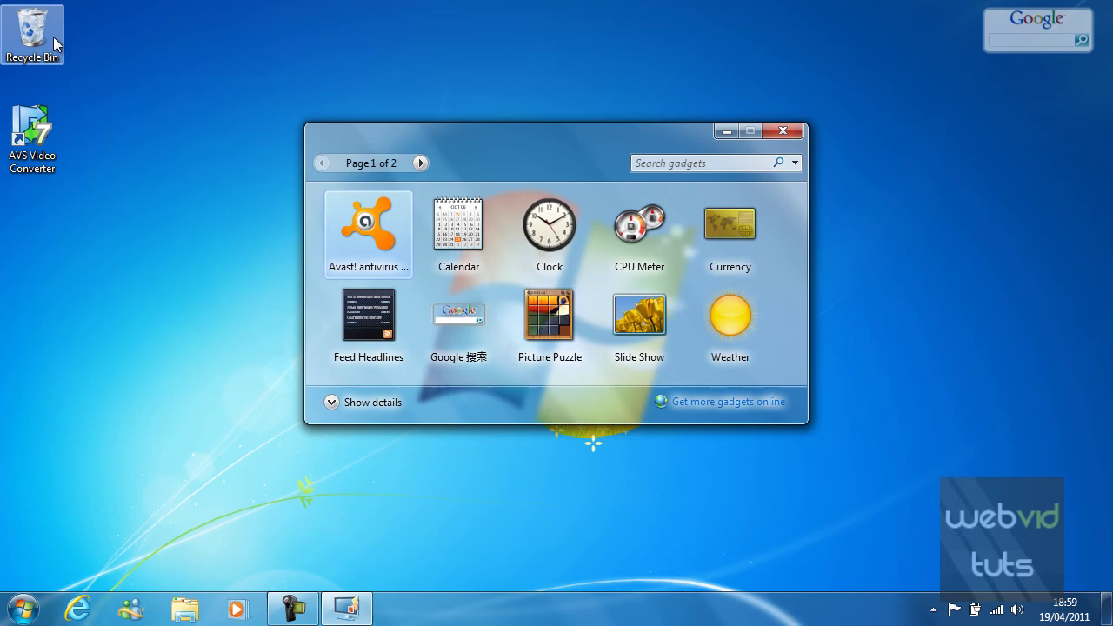
Close the gadget gallery and turn off Always on top for the Google gadget
double_click(674, 146)
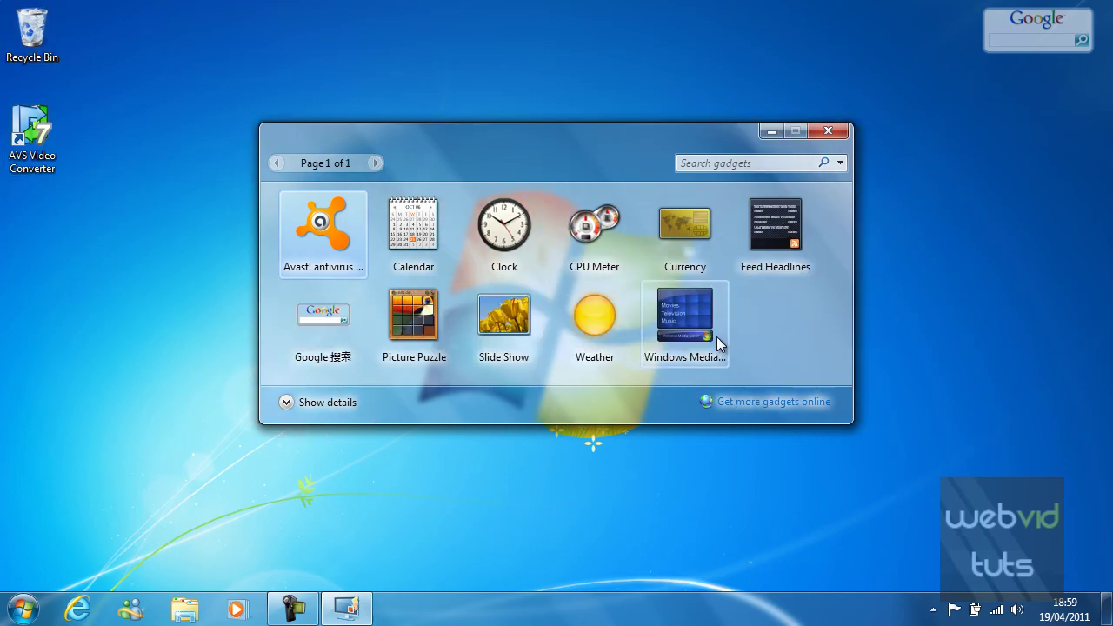
left_click(839, 130)
right_click(1024, 31)
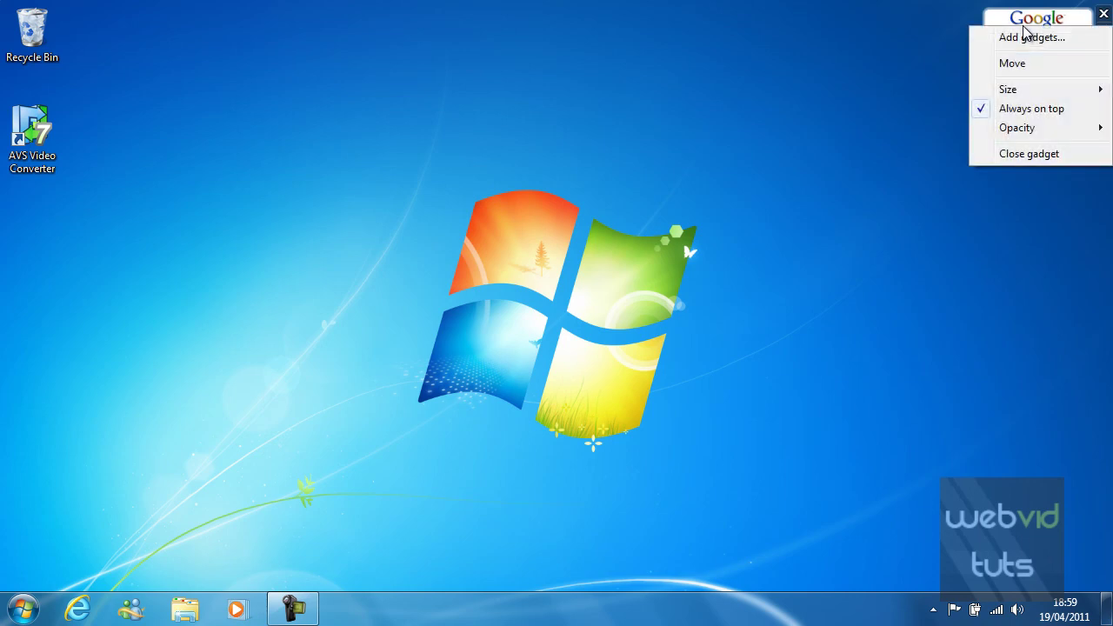
left_click(1024, 116)
Set the Google gadget's opacity to 100% and remove it from the desktop
right_click(1019, 39)
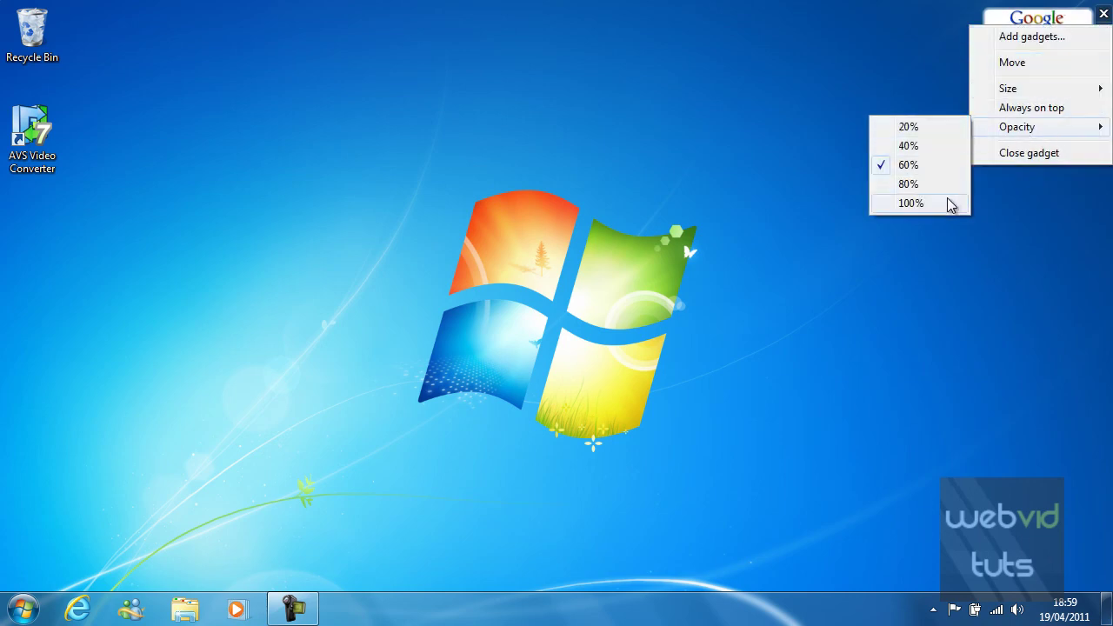
left_click(948, 203)
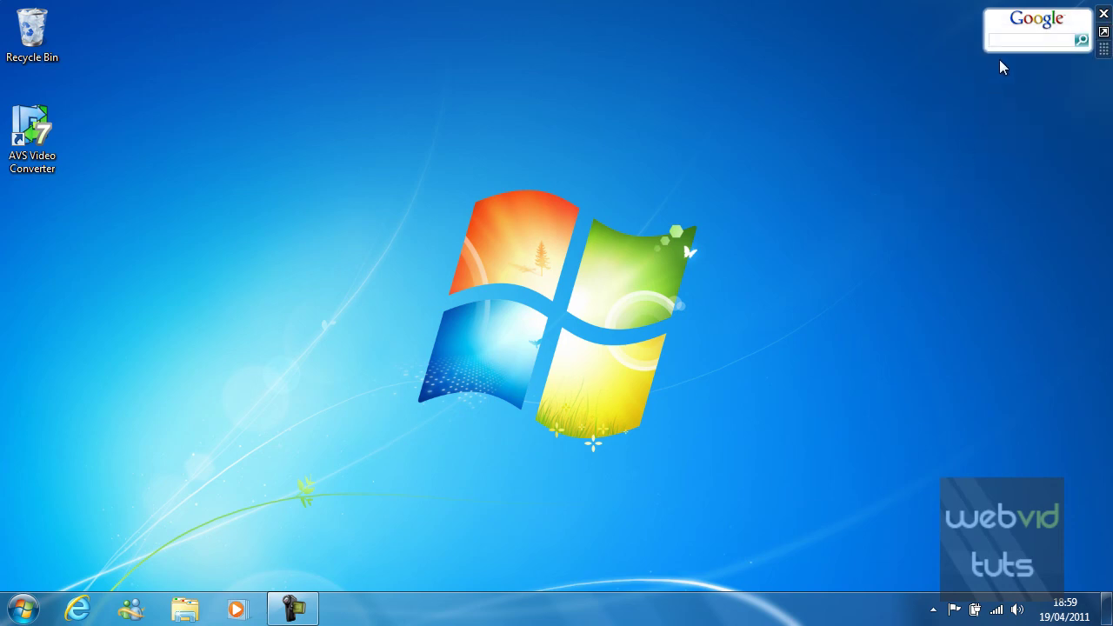
right_click(1033, 10)
key("Escape")
right_click(1036, 19)
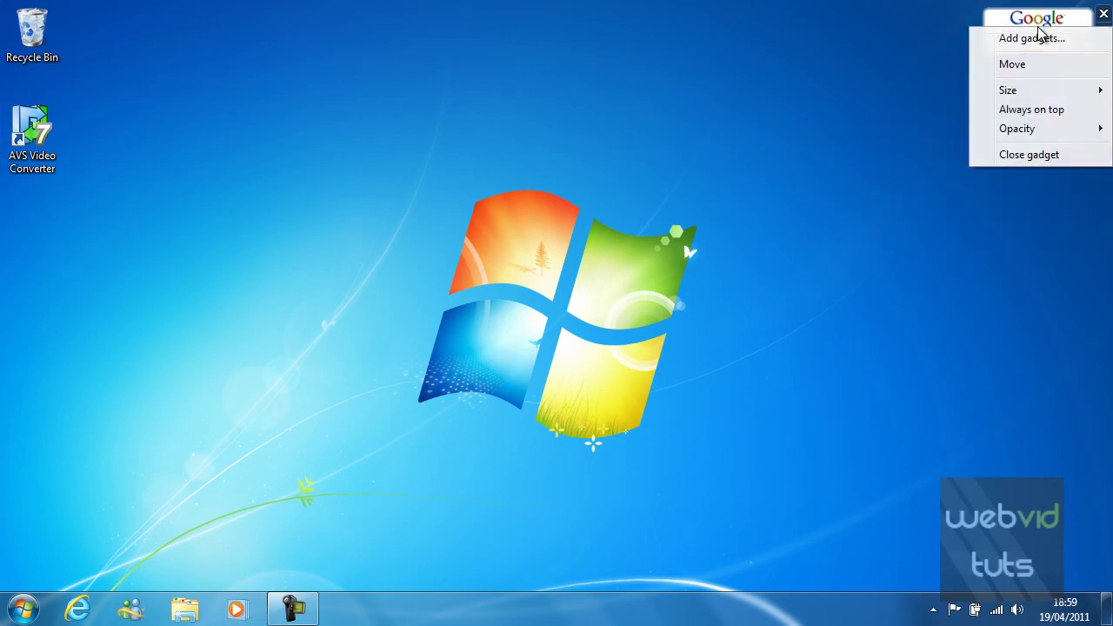
left_click(1041, 21)
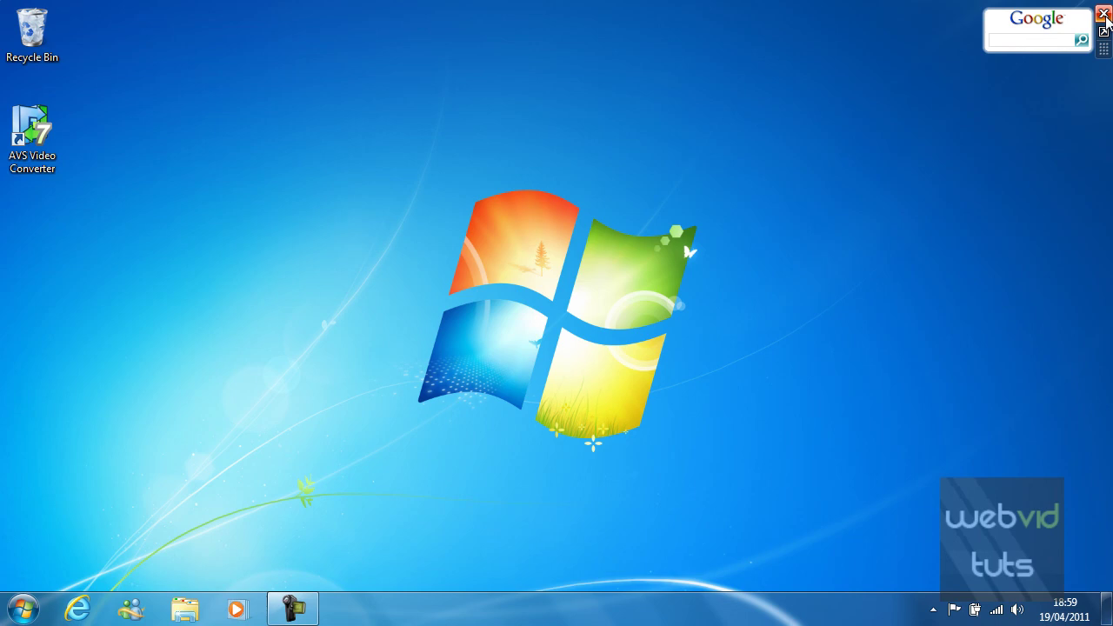
left_click(1103, 14)
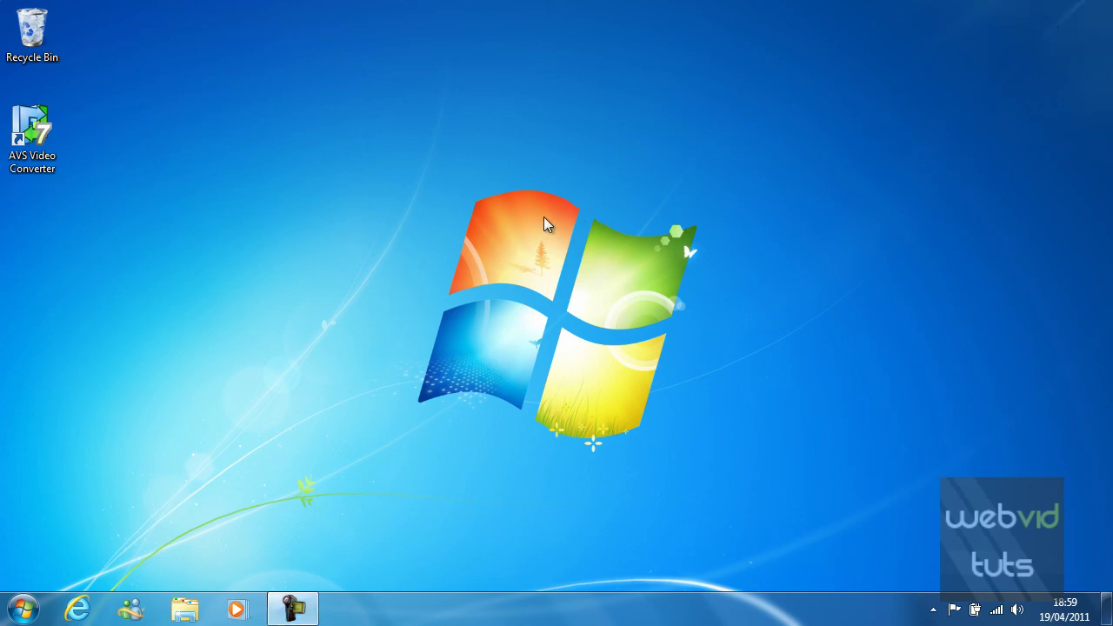